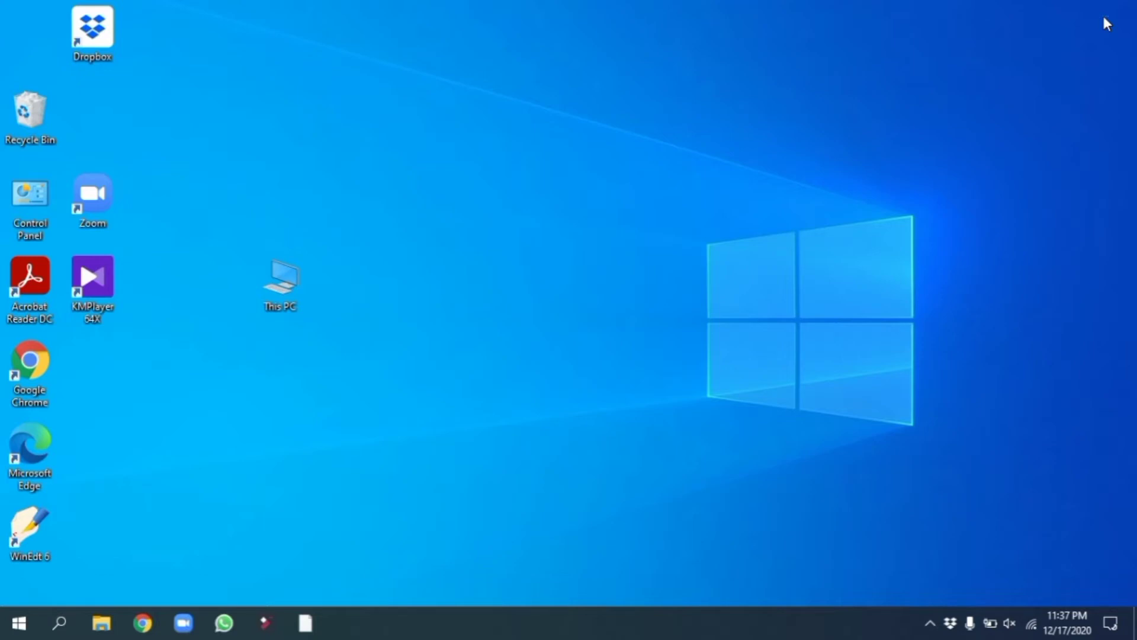
# Check the folders stored on the My Library (D:) drive, and close the file window
pyautogui.doubleClick(280, 303)
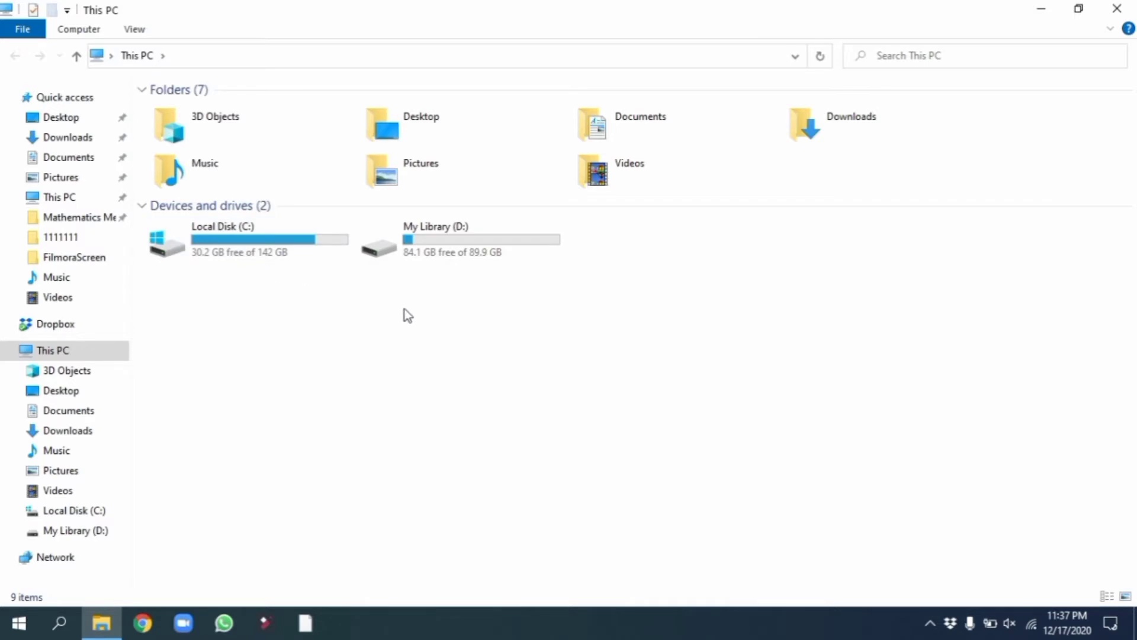
pyautogui.click(481, 255)
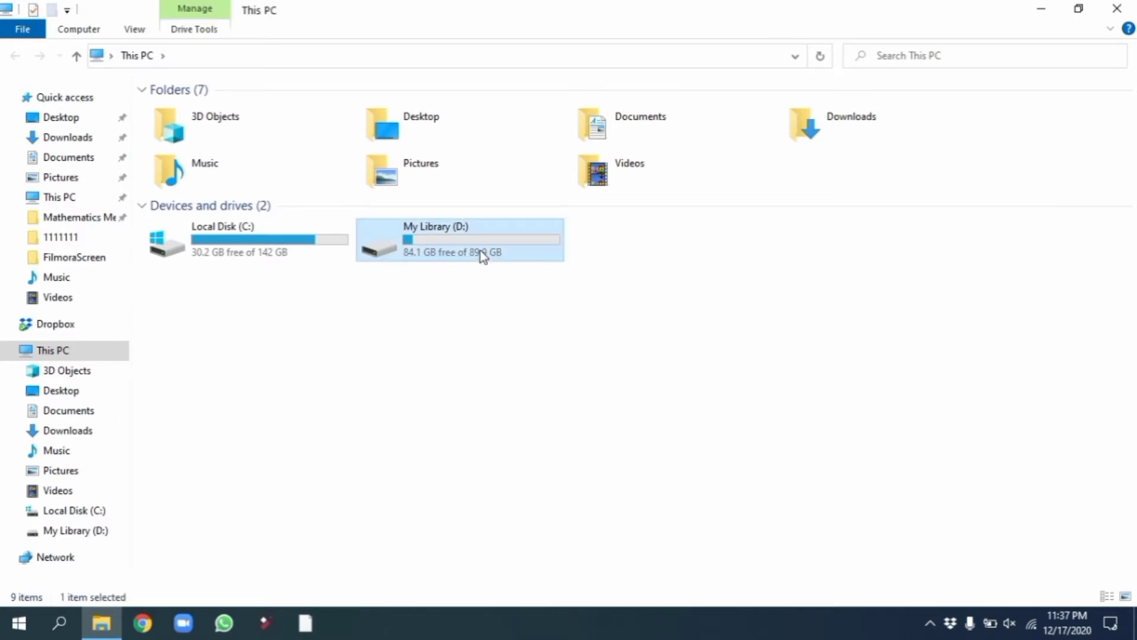
pyautogui.doubleClick(481, 251)
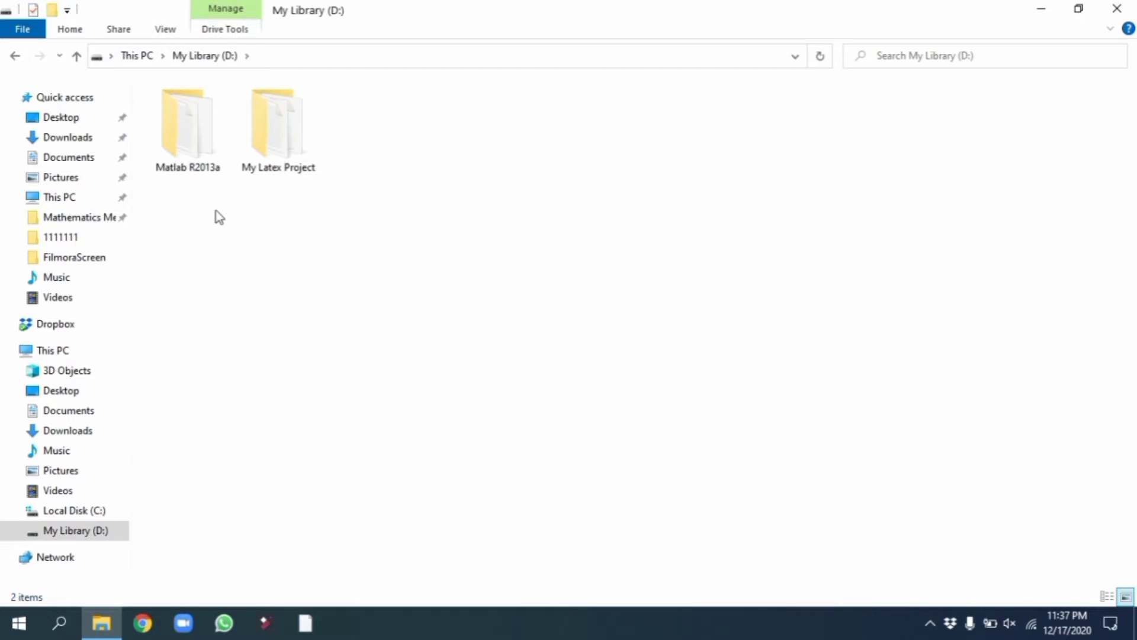
pyautogui.moveTo(168, 197); pyautogui.dragTo(248, 157)
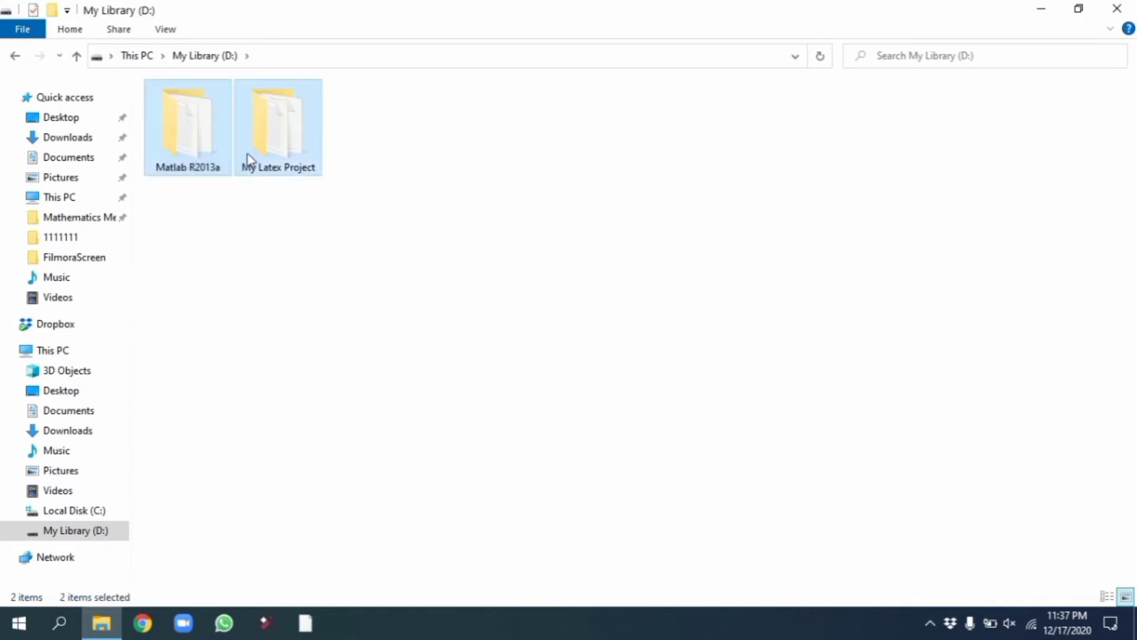
pyautogui.click(335, 215)
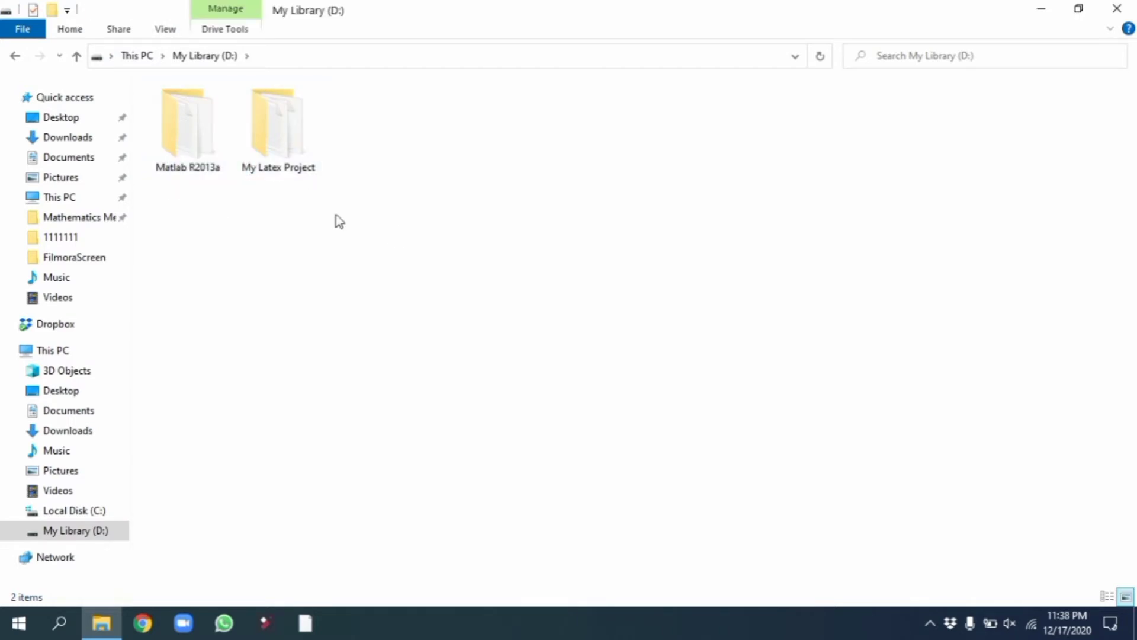
pyautogui.click(71, 64)
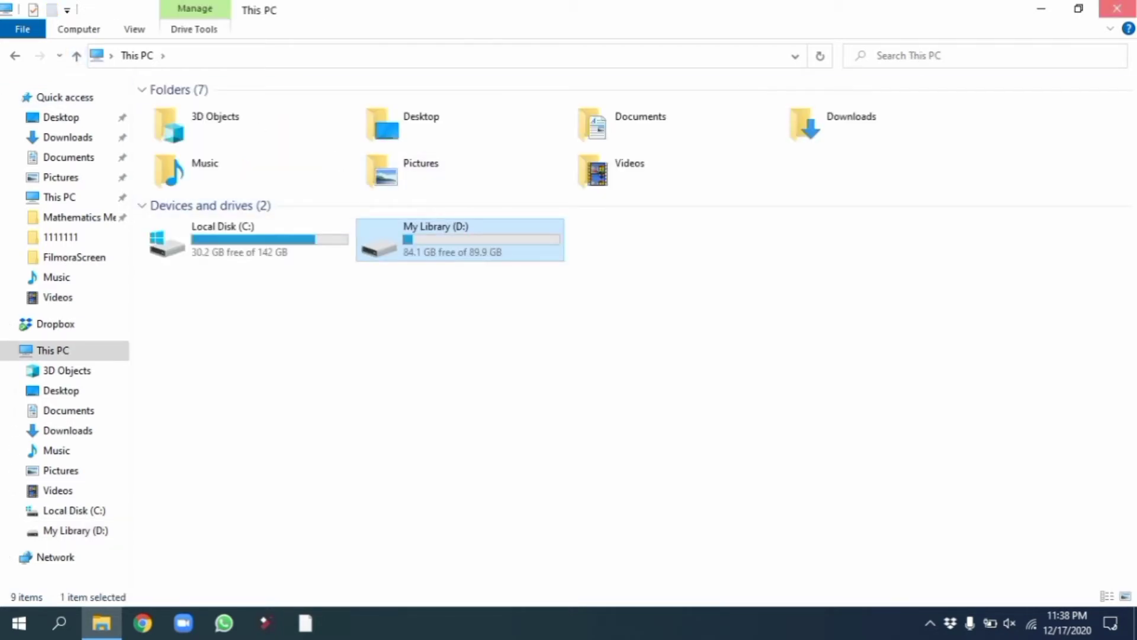
pyautogui.click(1118, 8)
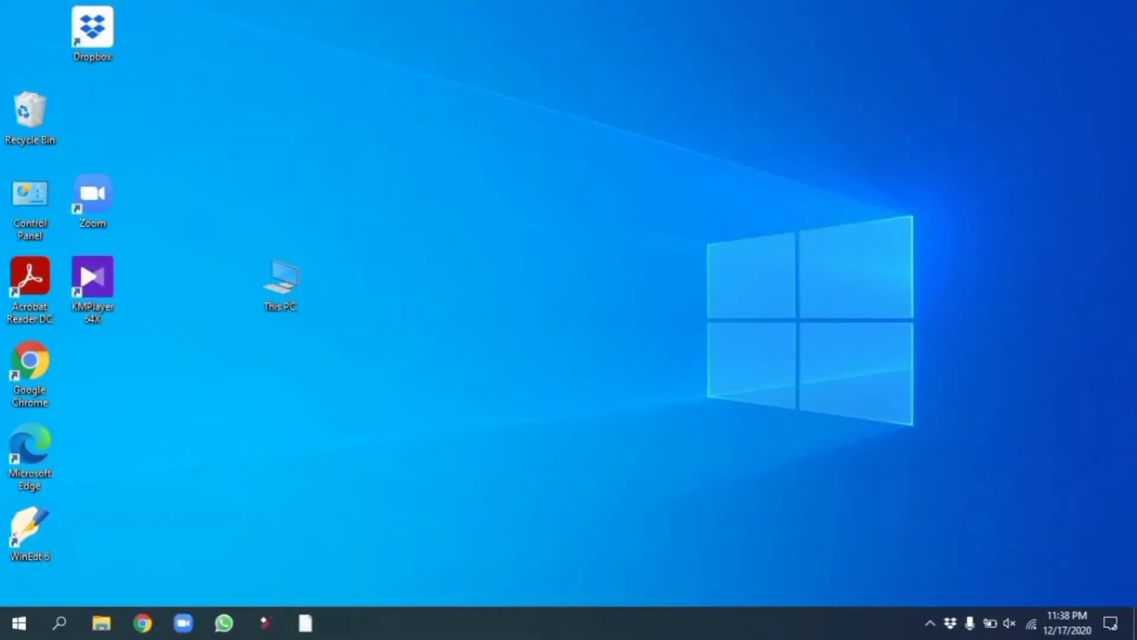
# Open Disk Management in the Computer Management console for This PC
pyautogui.rightClick(279, 313)
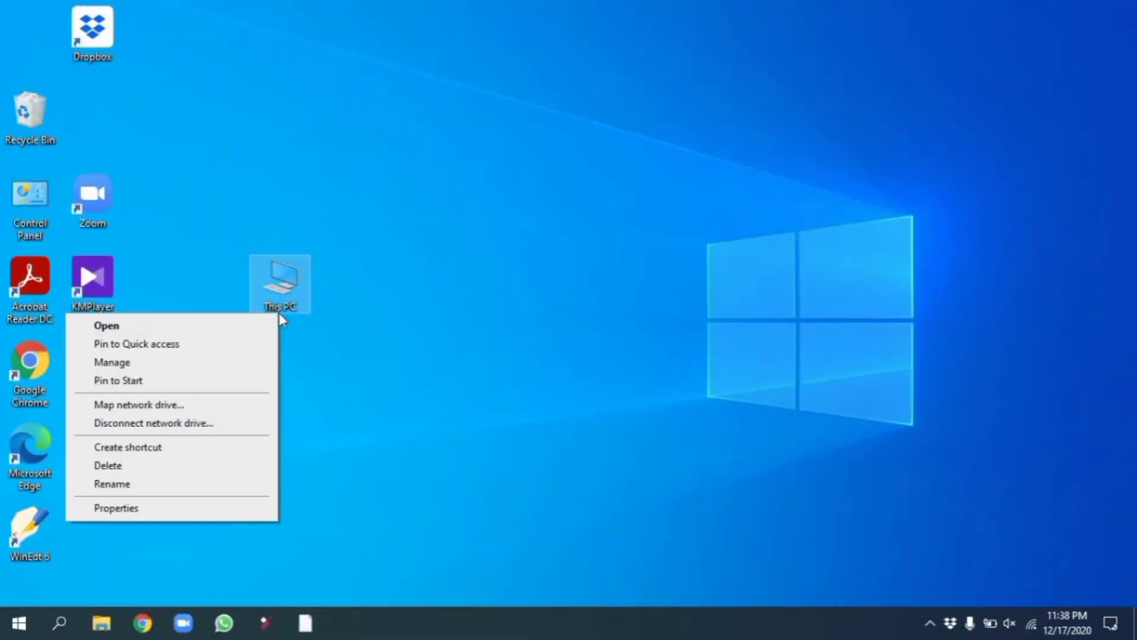
pyautogui.click(141, 364)
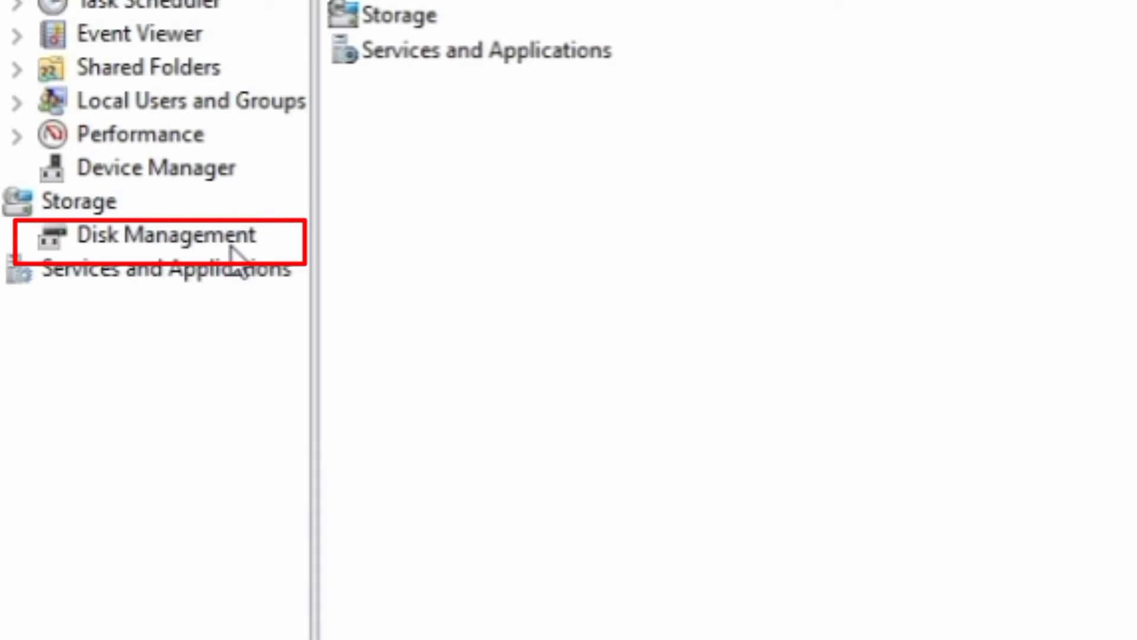
pyautogui.click(229, 248)
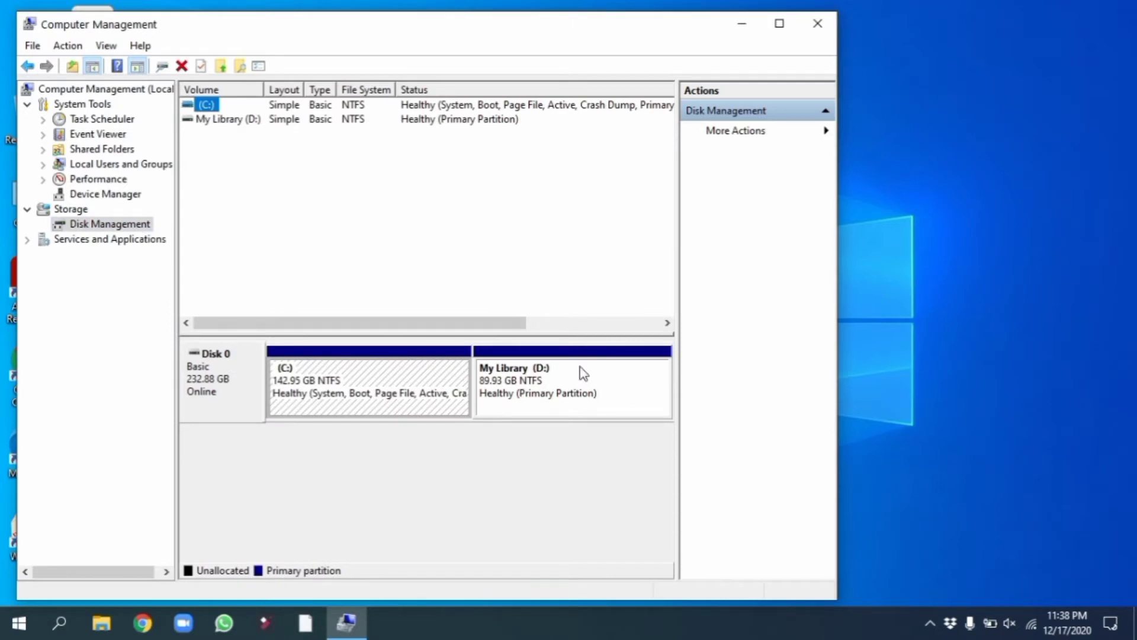
# Shrink the My Library (D:) volume by 10000 MB
pyautogui.click(546, 395)
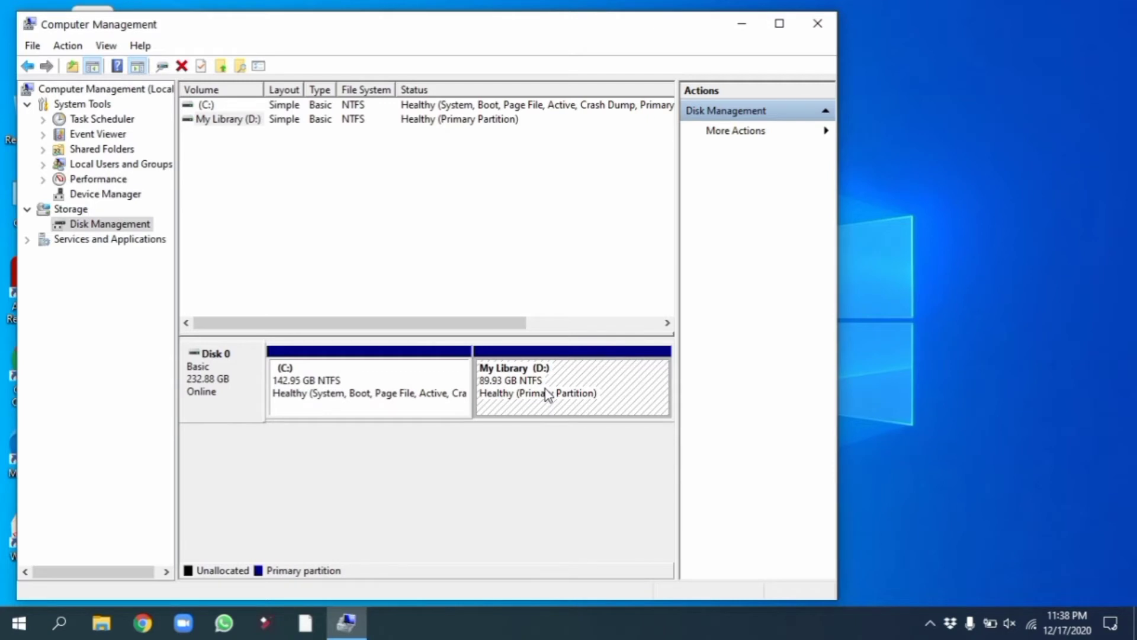
pyautogui.rightClick(546, 395)
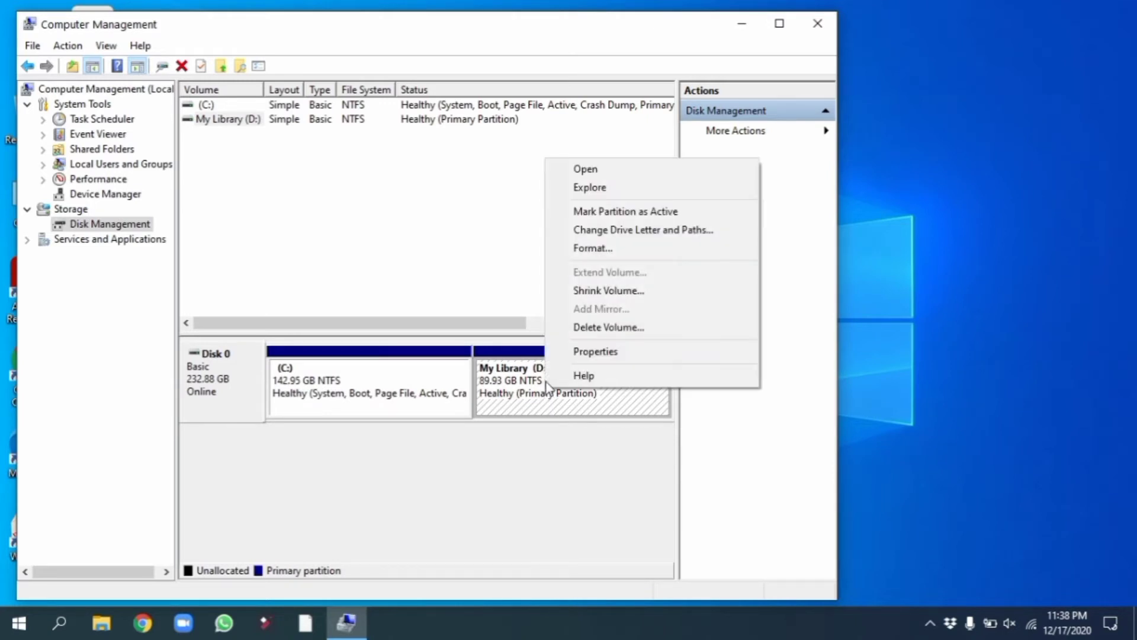
pyautogui.click(638, 301)
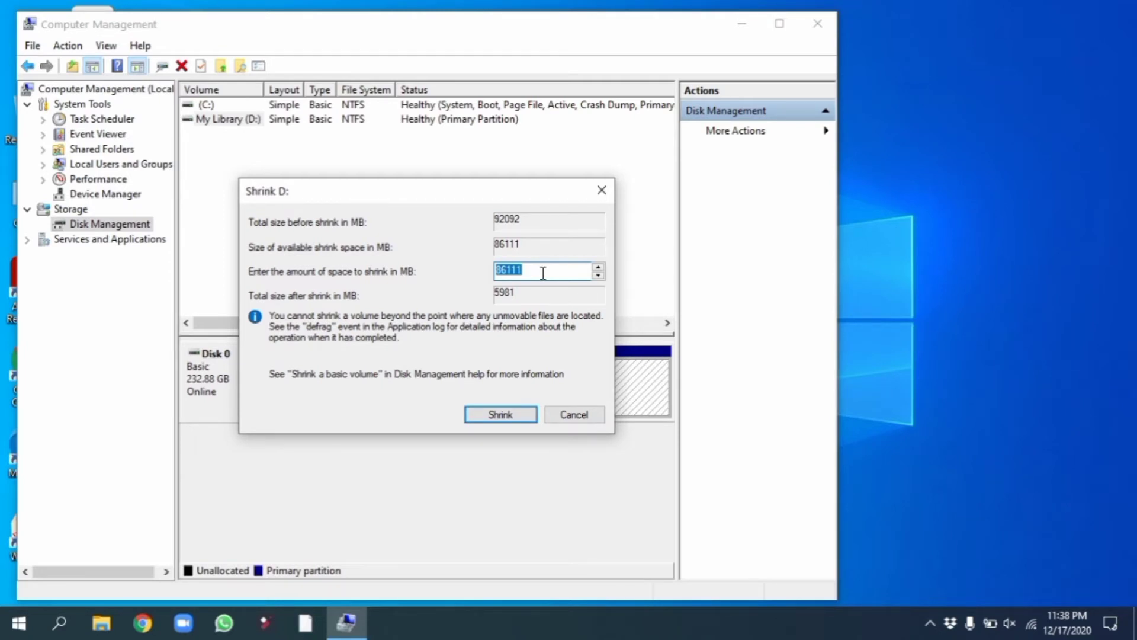
pyautogui.press('BackSpace')
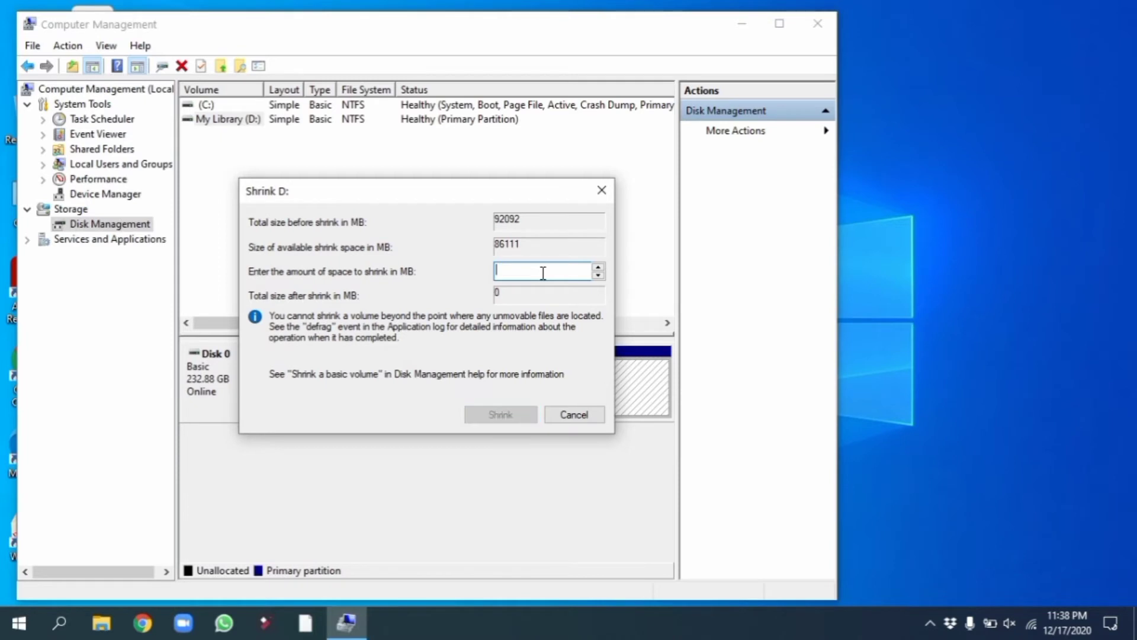
pyautogui.write('1')
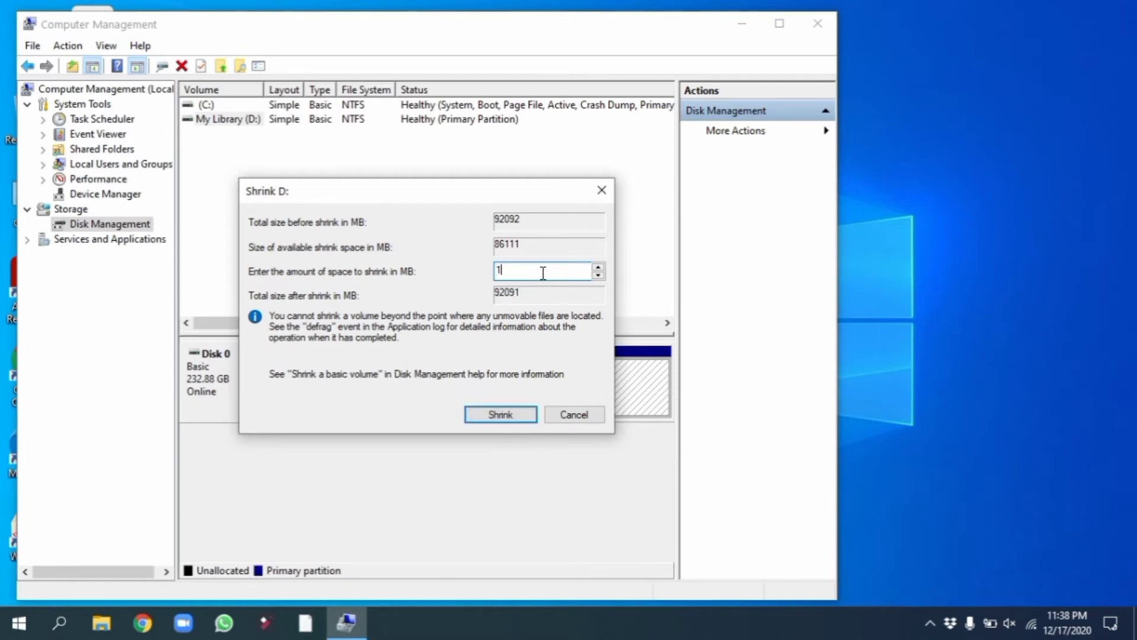
pyautogui.write('00000')
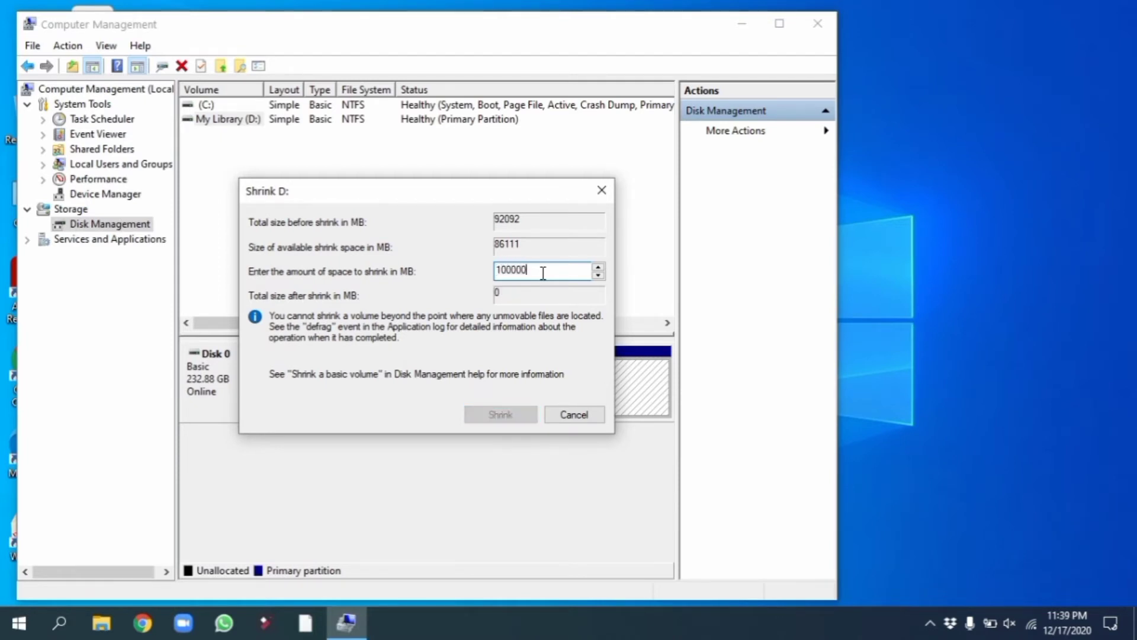
pyautogui.press('BackSpace')
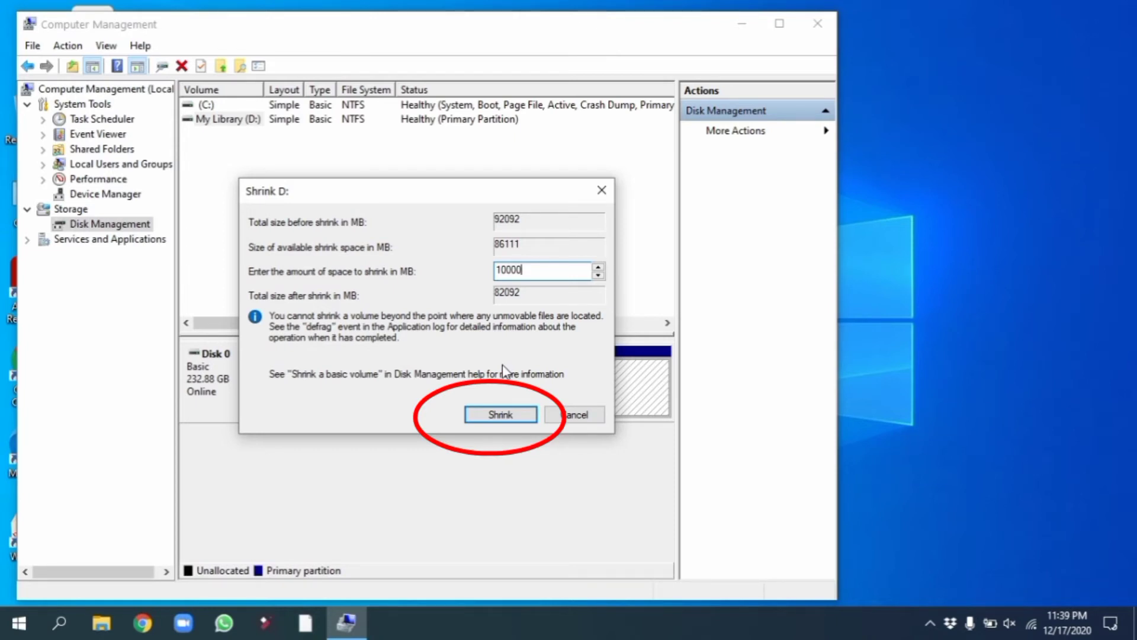
pyautogui.click(522, 415)
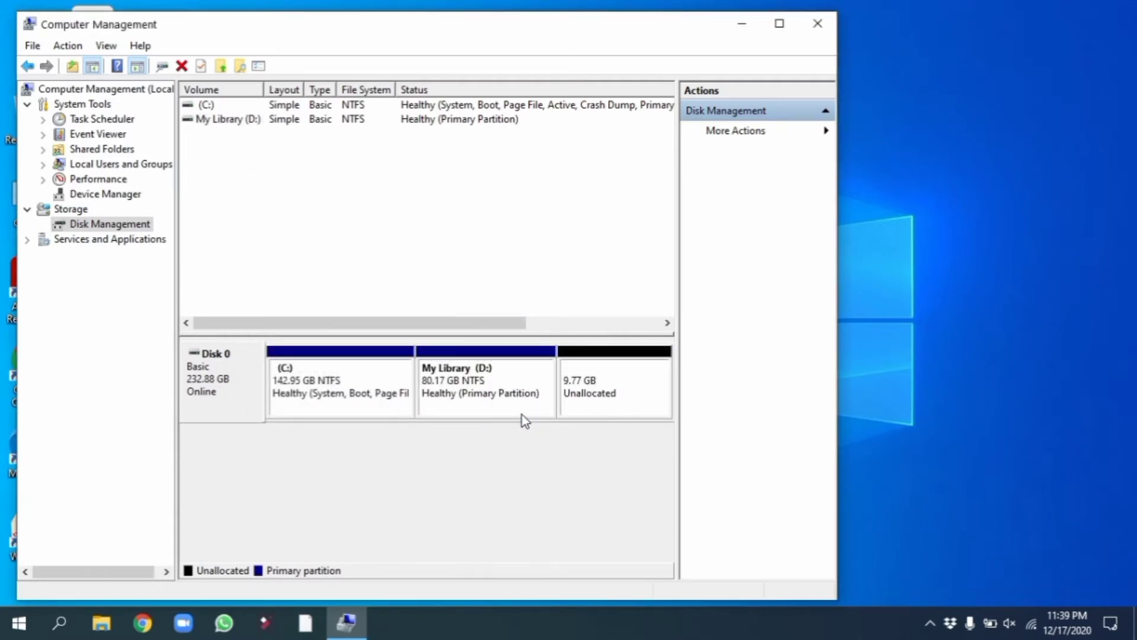
# Create a simple volume in the unallocated space with drive letter E, quick-formatted as NTFS and labelled New Volume, and close Computer Management
pyautogui.click(585, 396)
pyautogui.rightClick(585, 396)
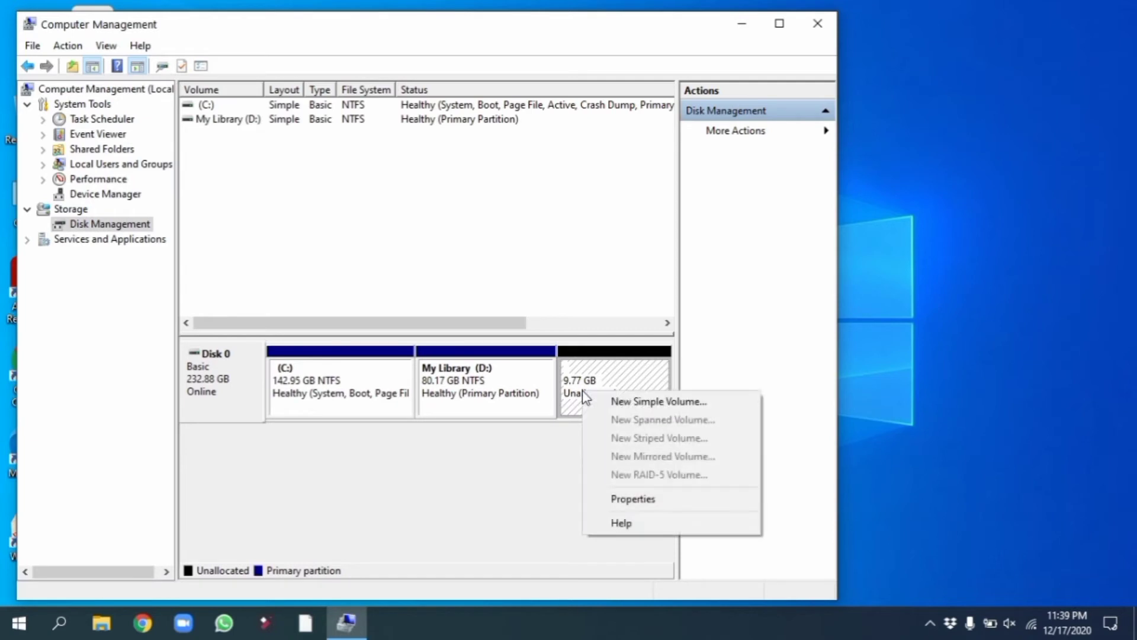
pyautogui.click(624, 400)
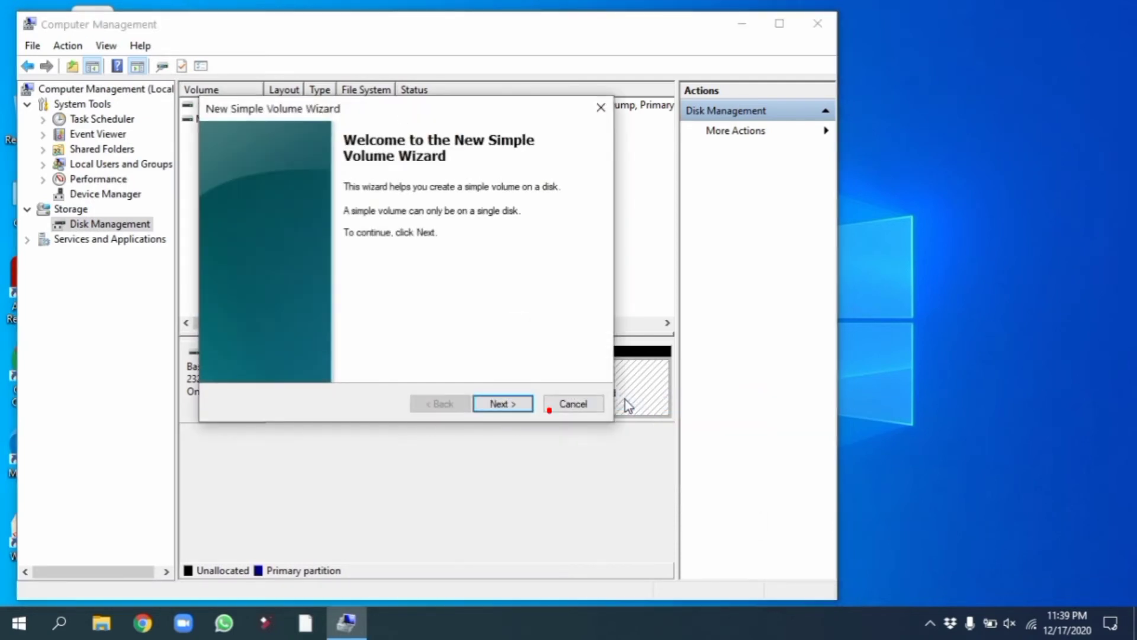
pyautogui.click(511, 409)
pyautogui.click(513, 413)
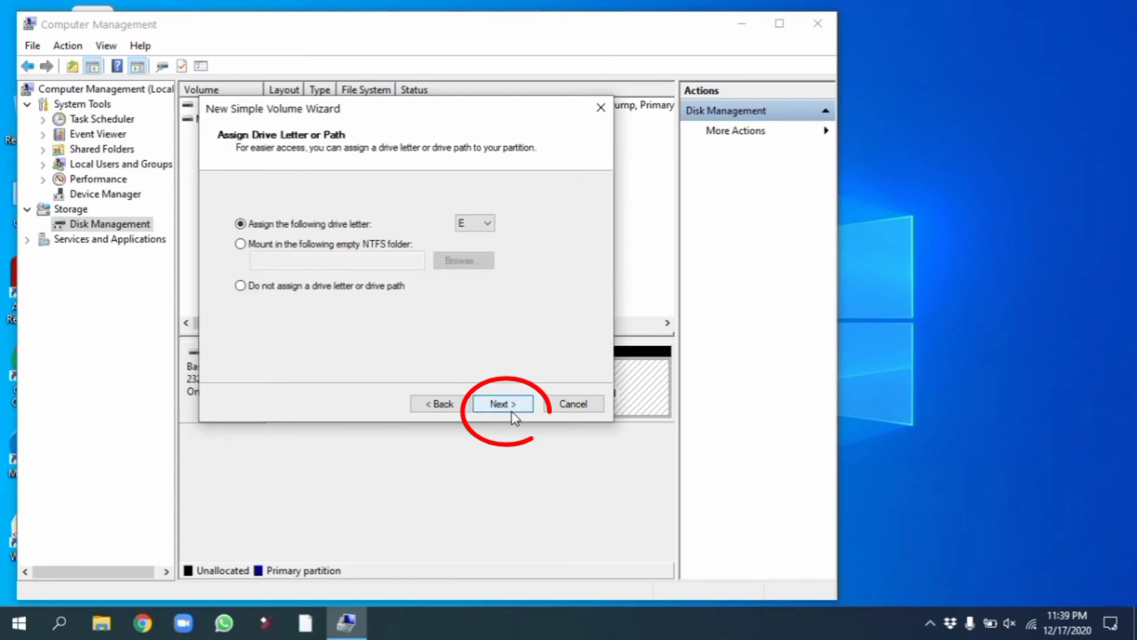
pyautogui.click(512, 413)
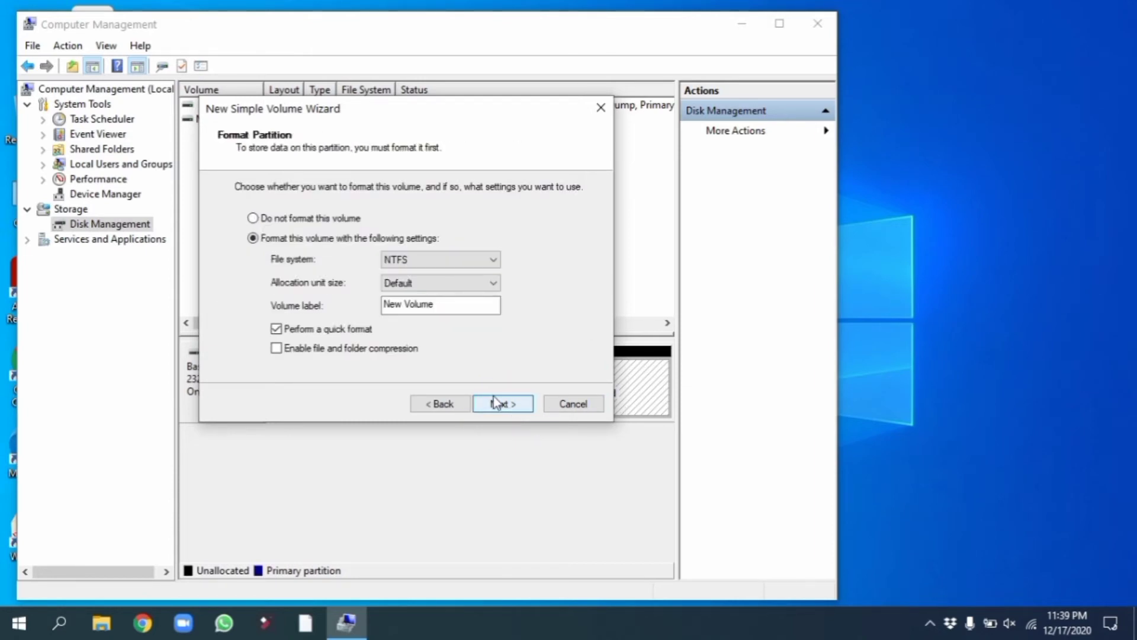
pyautogui.click(493, 397)
pyautogui.click(493, 396)
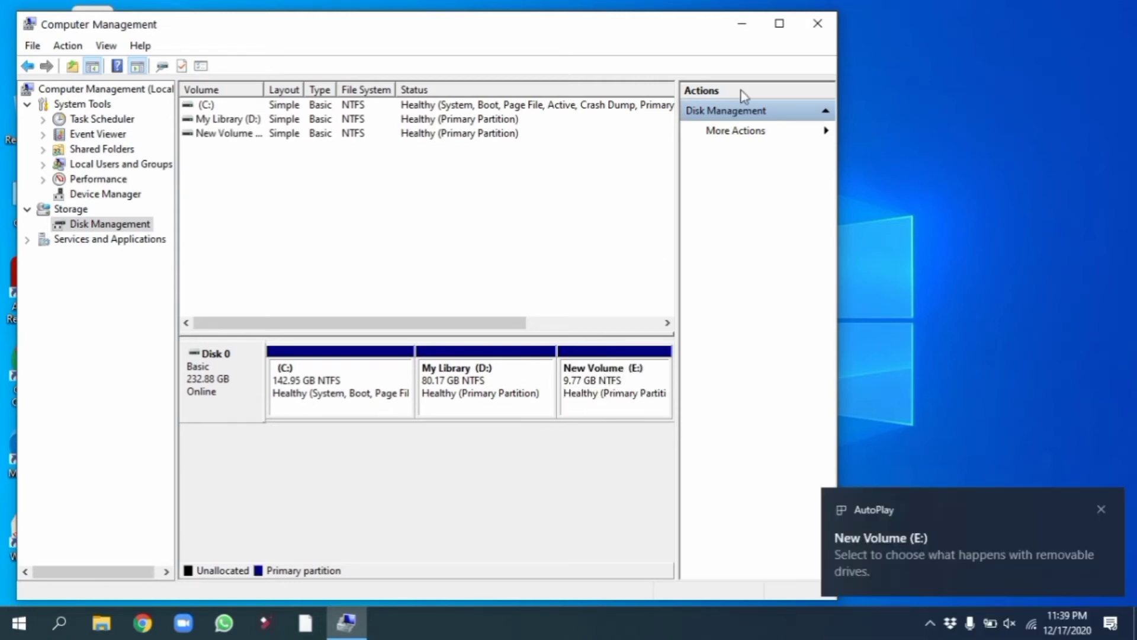
pyautogui.click(819, 25)
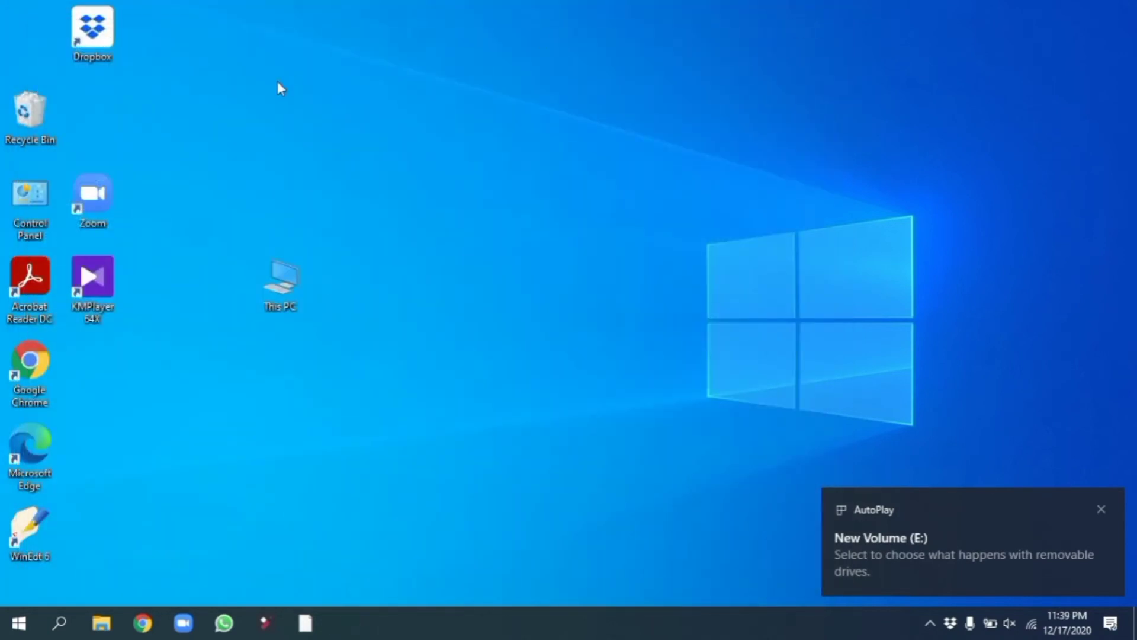
# Copy the Matlab R2013a and My Latex Project folders from My Library (D:) to New Volume (E:), and close the file window
pyautogui.doubleClick(271, 291)
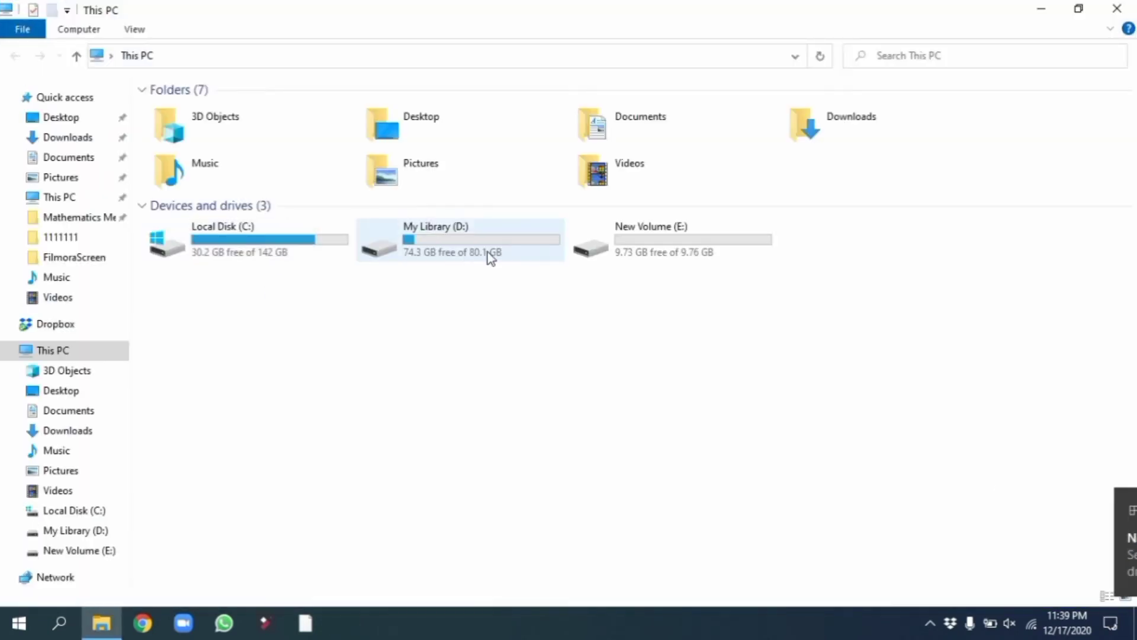
pyautogui.doubleClick(510, 249)
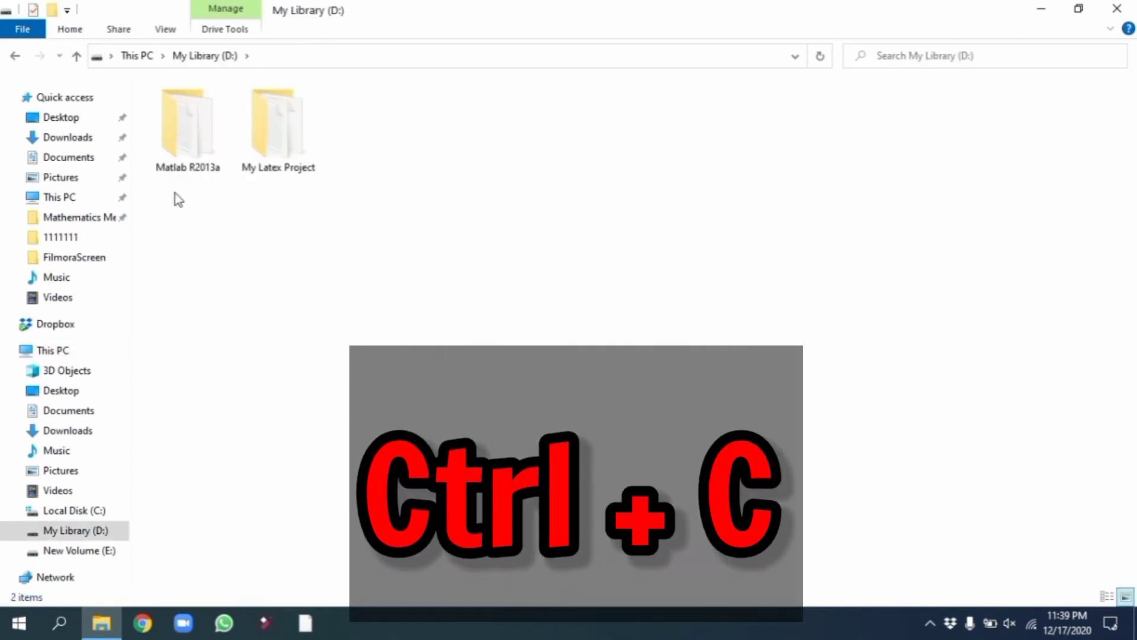
pyautogui.hotkey('ctrl', 'a')
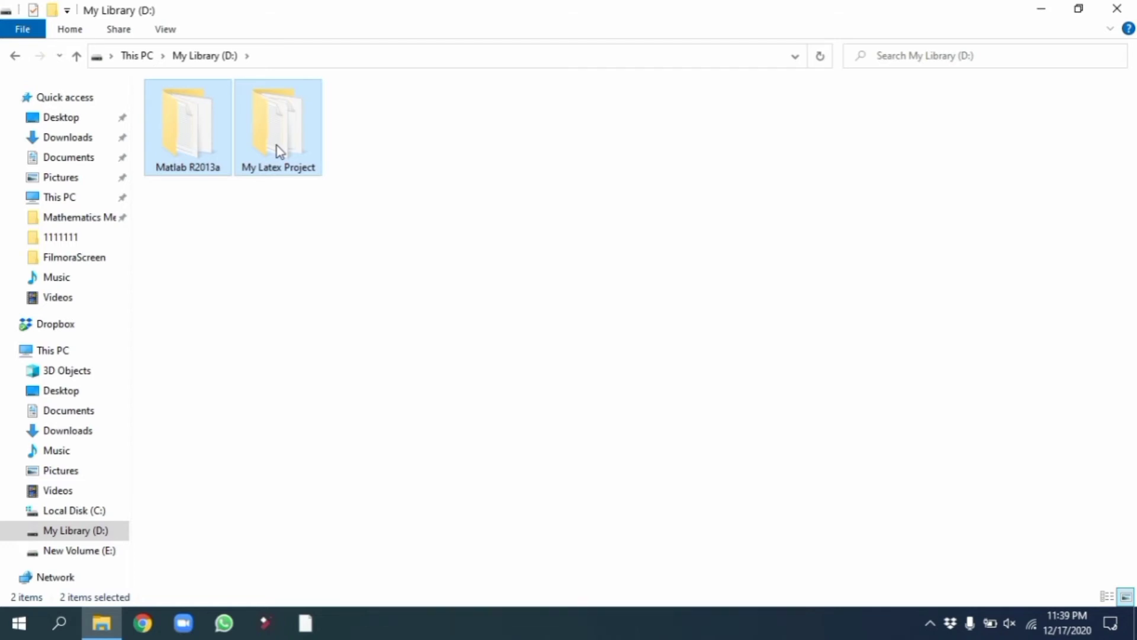
pyautogui.click(77, 57)
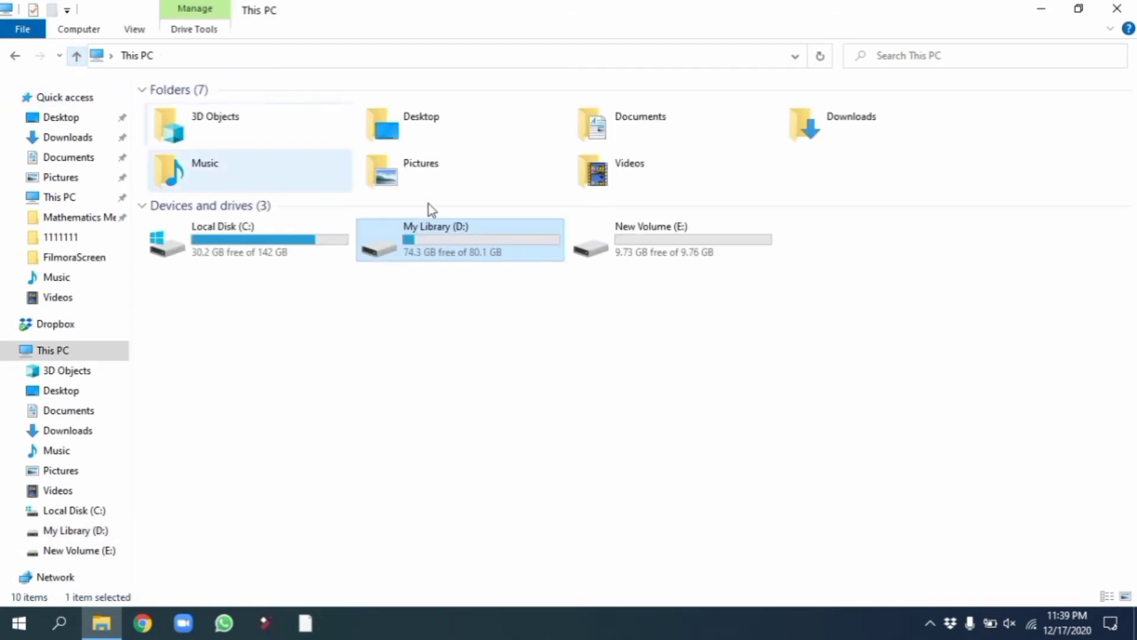
pyautogui.click(653, 238)
pyautogui.doubleClick(653, 236)
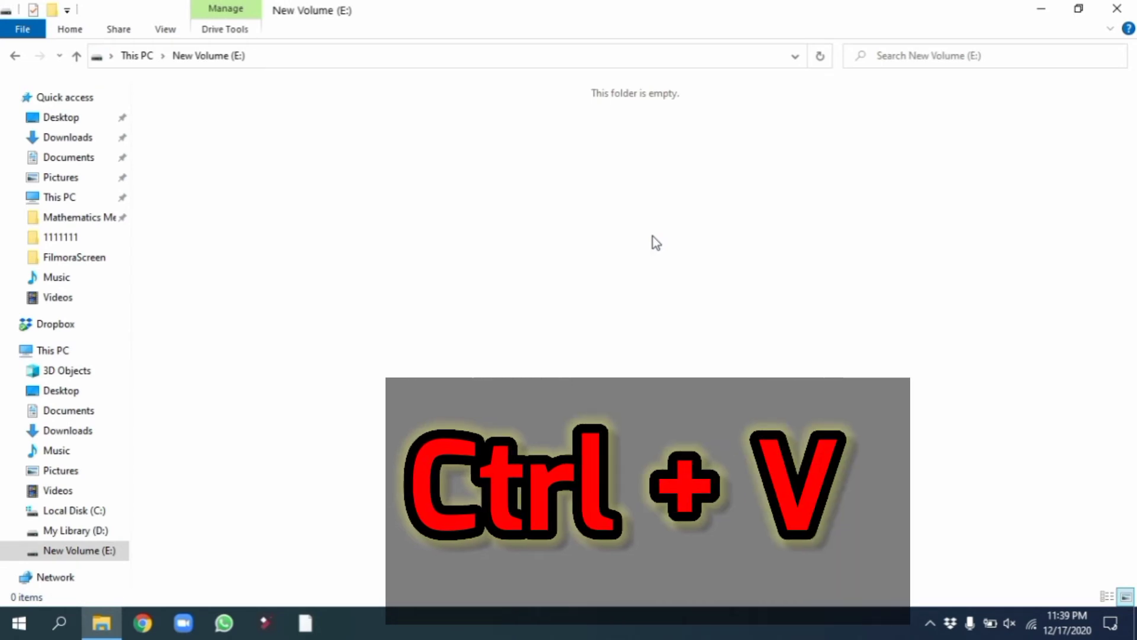
pyautogui.hotkey('ctrl', 'v')
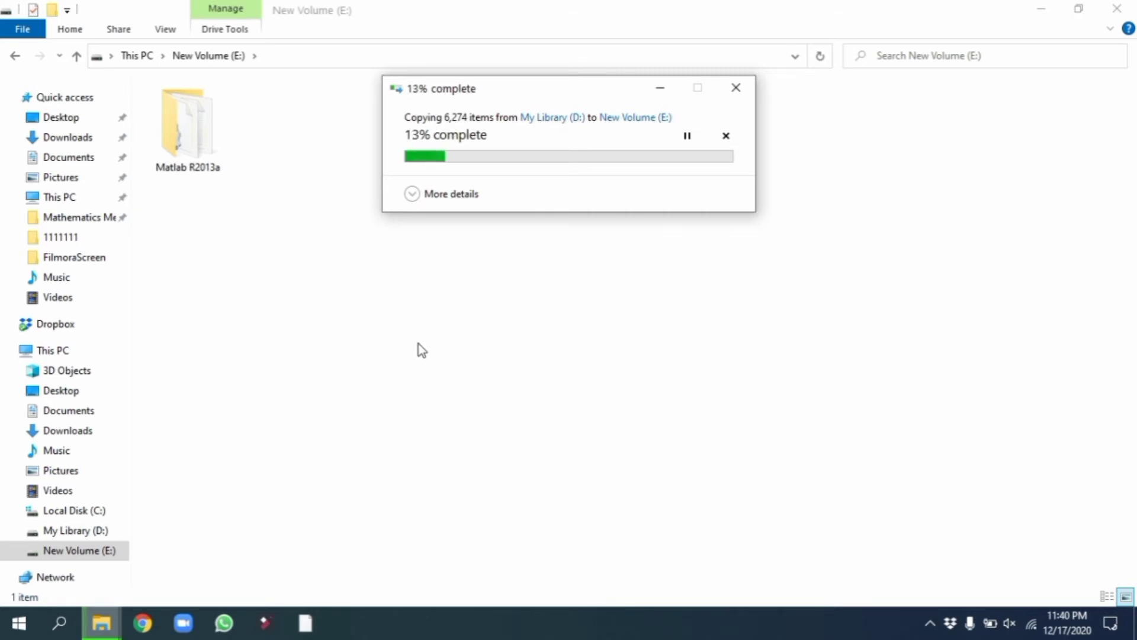
pyautogui.click(414, 194)
pyautogui.click(460, 295)
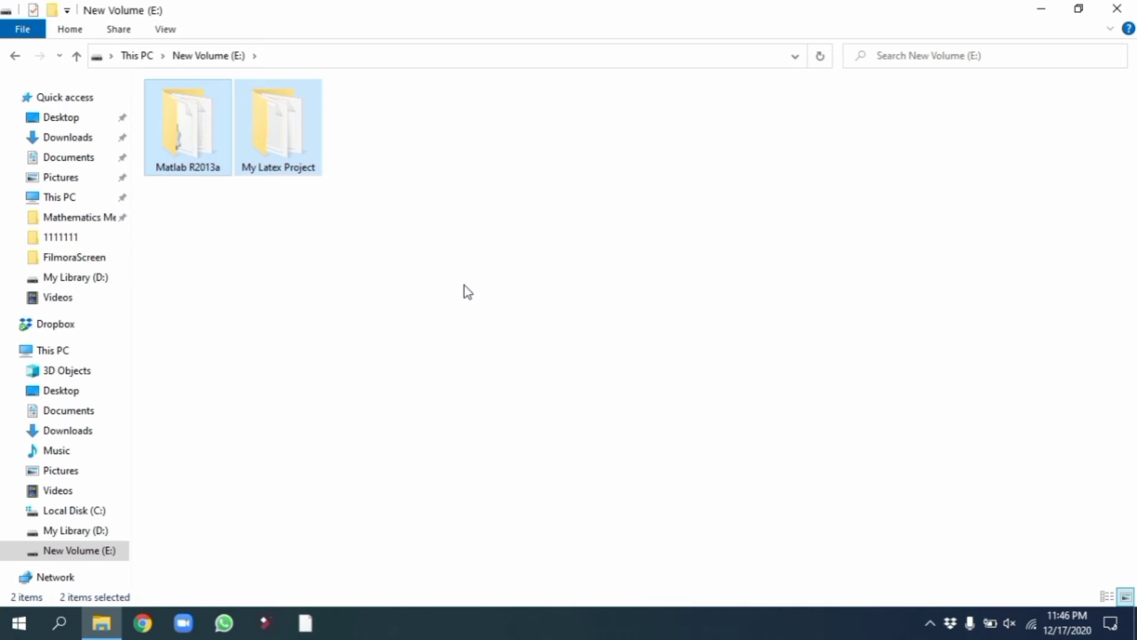
pyautogui.click(468, 292)
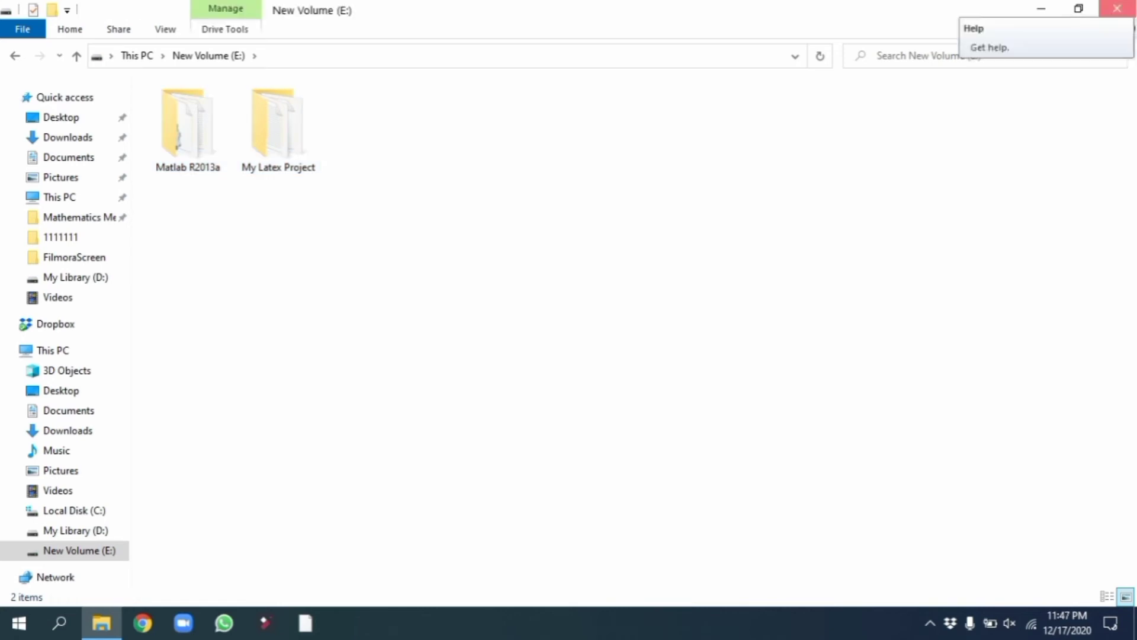
pyautogui.click(1117, 8)
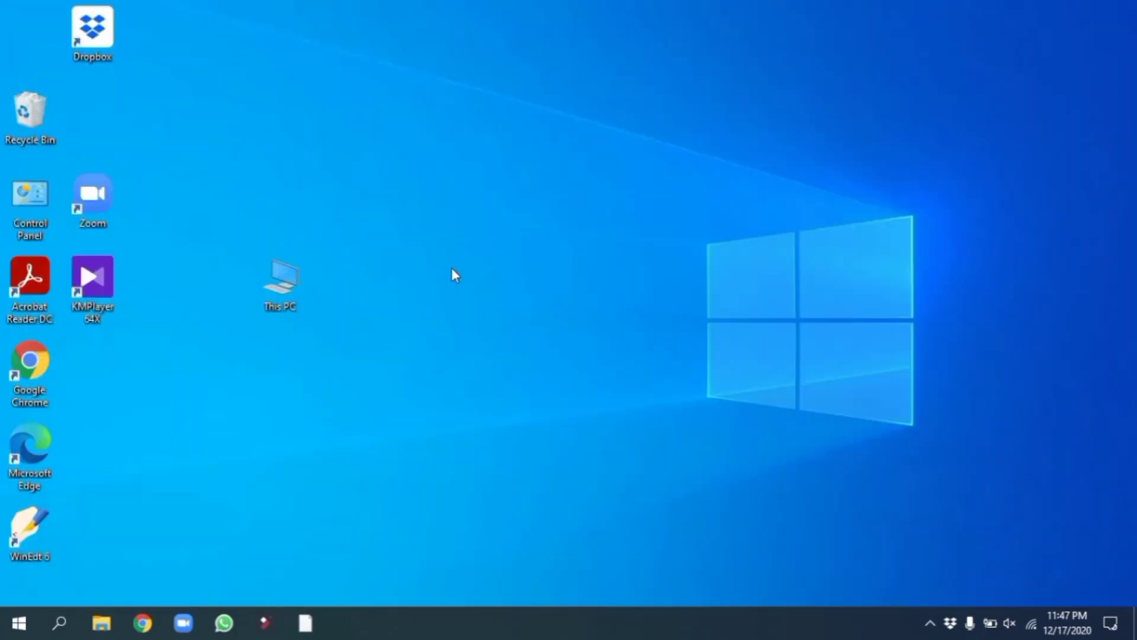
# Reopen Disk Management for This PC and delete the My Library (D:) volume, accepting the data erasure
pyautogui.rightClick(266, 278)
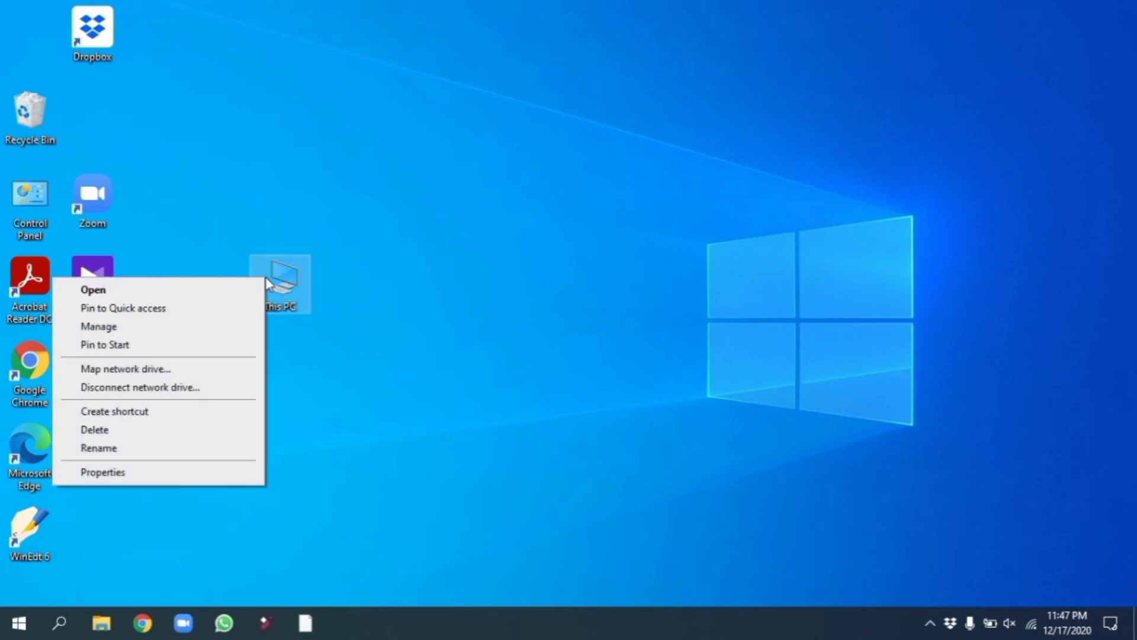
pyautogui.click(134, 327)
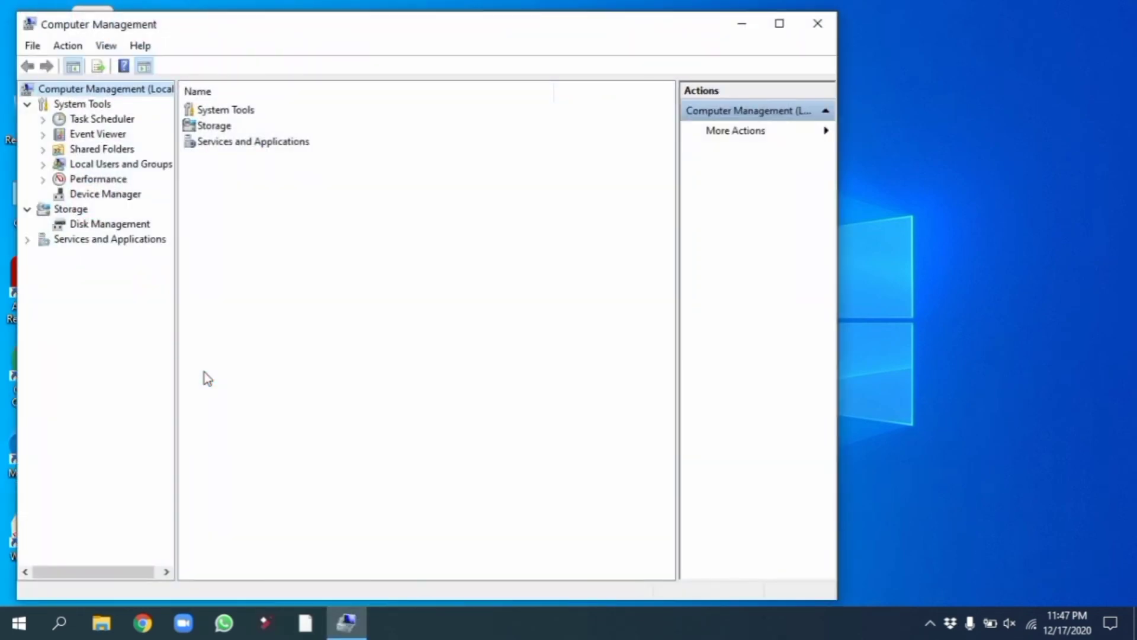
pyautogui.click(150, 225)
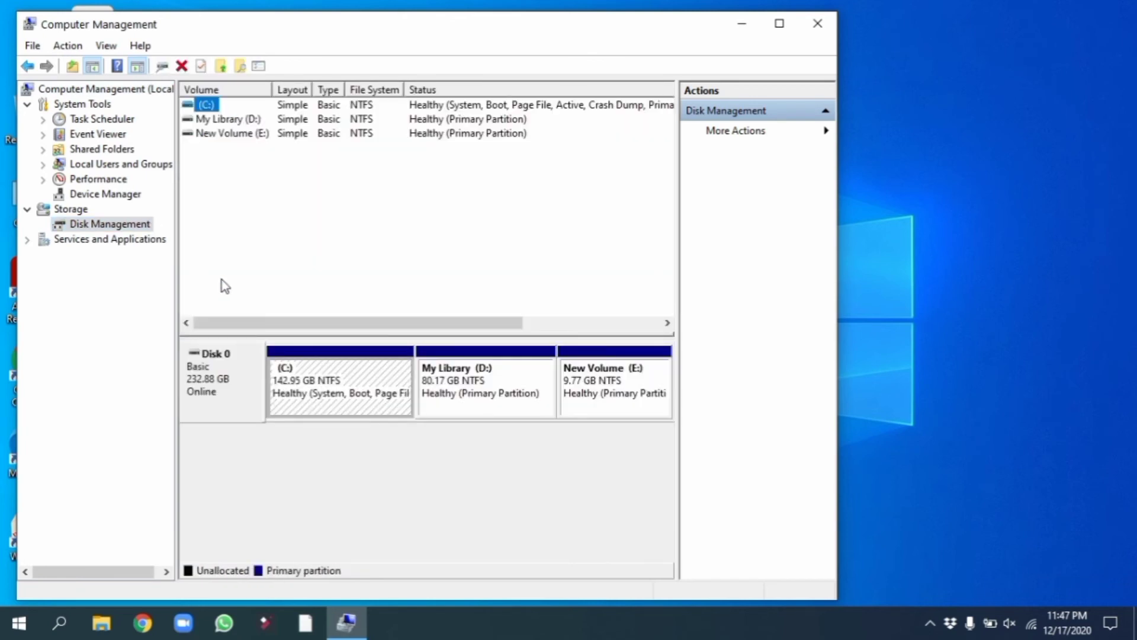
pyautogui.click(466, 382)
pyautogui.rightClick(466, 382)
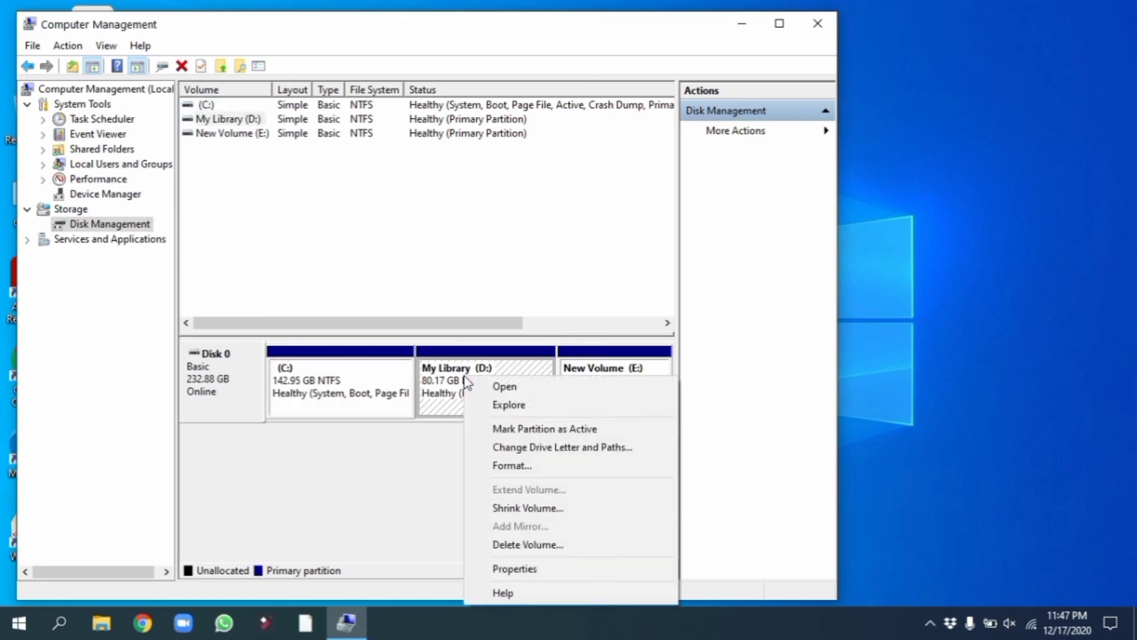
pyautogui.click(535, 543)
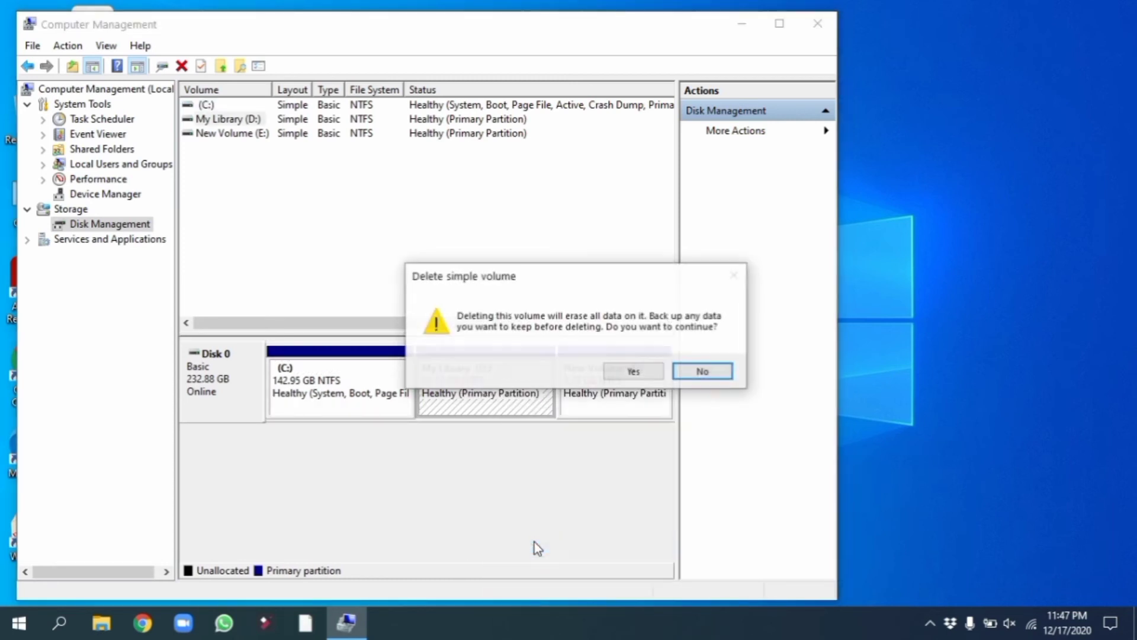
pyautogui.click(652, 371)
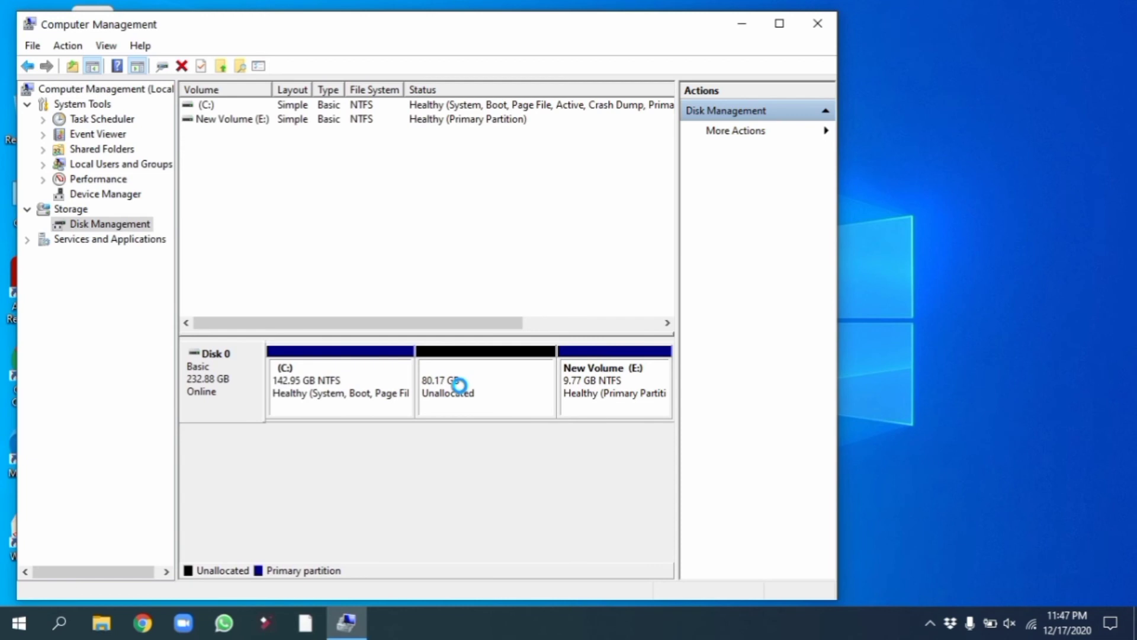
# Extend the C: volume with all 82091 MB of unallocated space on Disk 0, and close Computer Management
pyautogui.click(325, 384)
pyautogui.rightClick(326, 383)
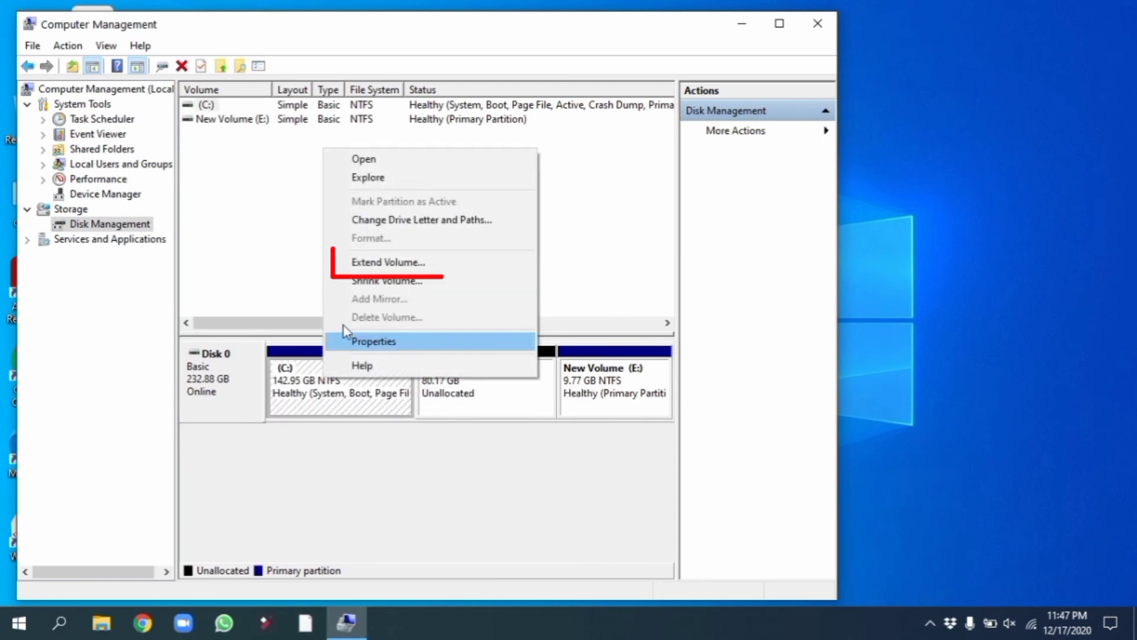
pyautogui.click(387, 262)
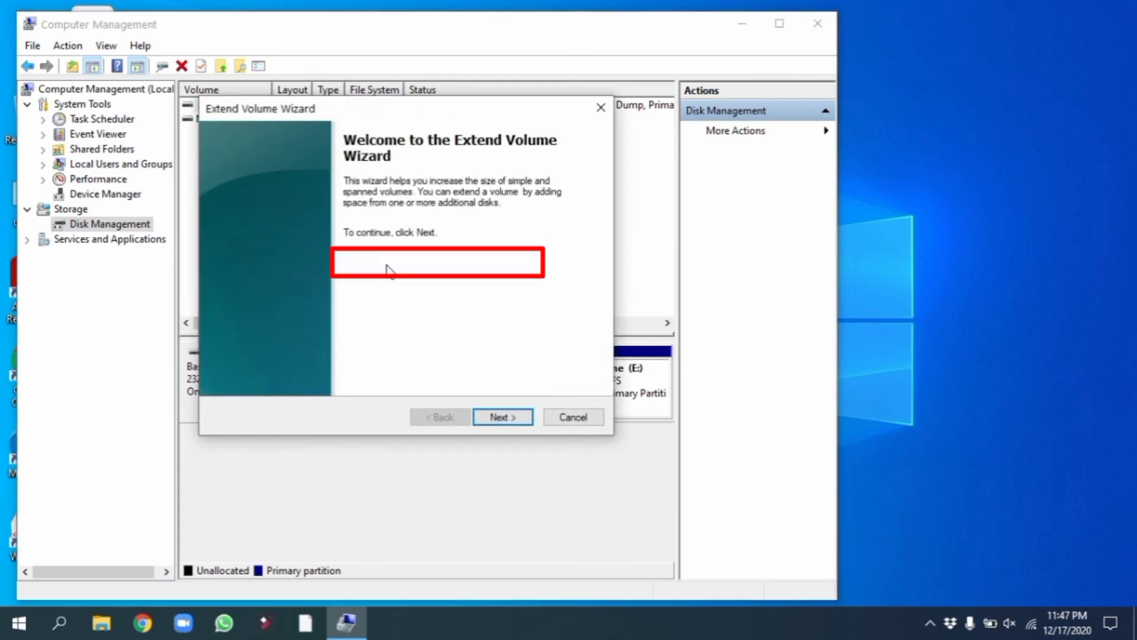
pyautogui.click(510, 415)
pyautogui.click(509, 414)
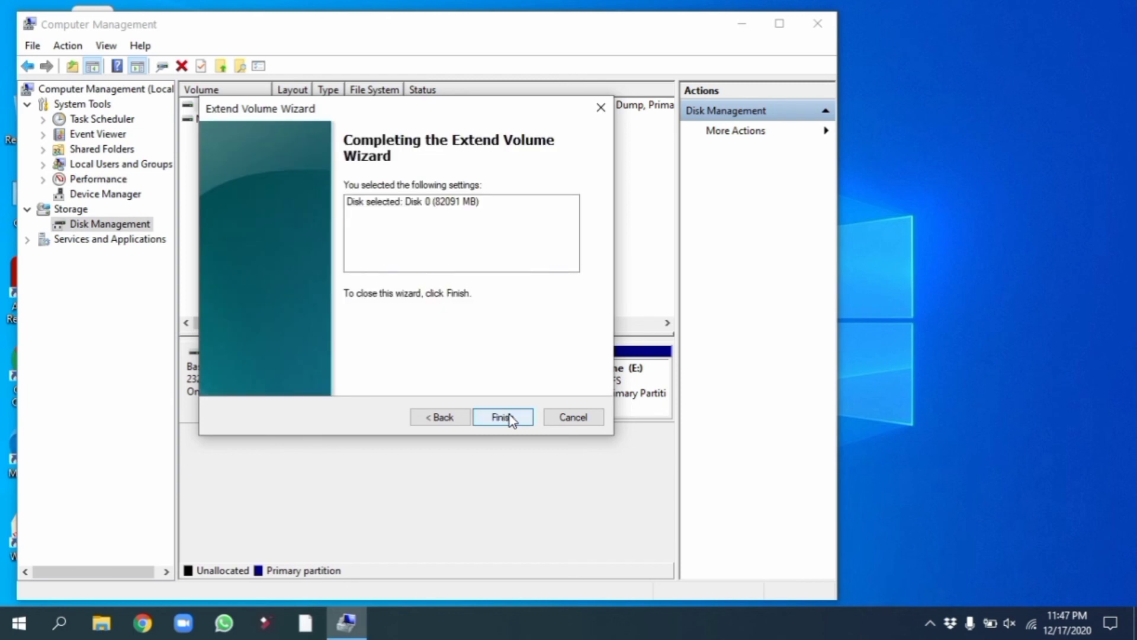
pyautogui.click(510, 415)
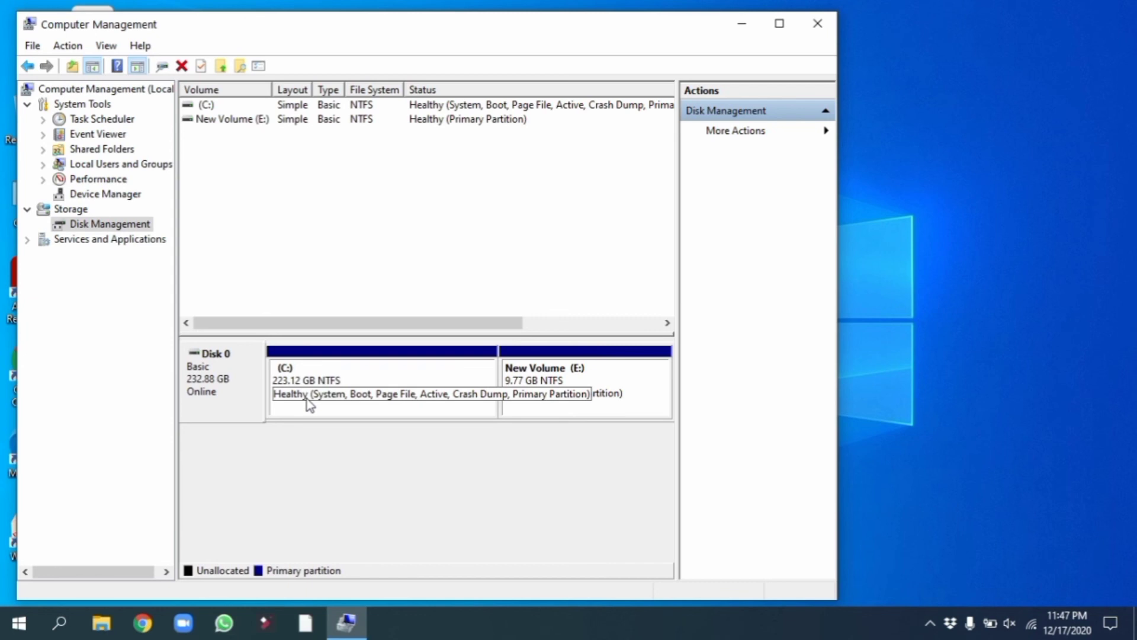
pyautogui.click(818, 23)
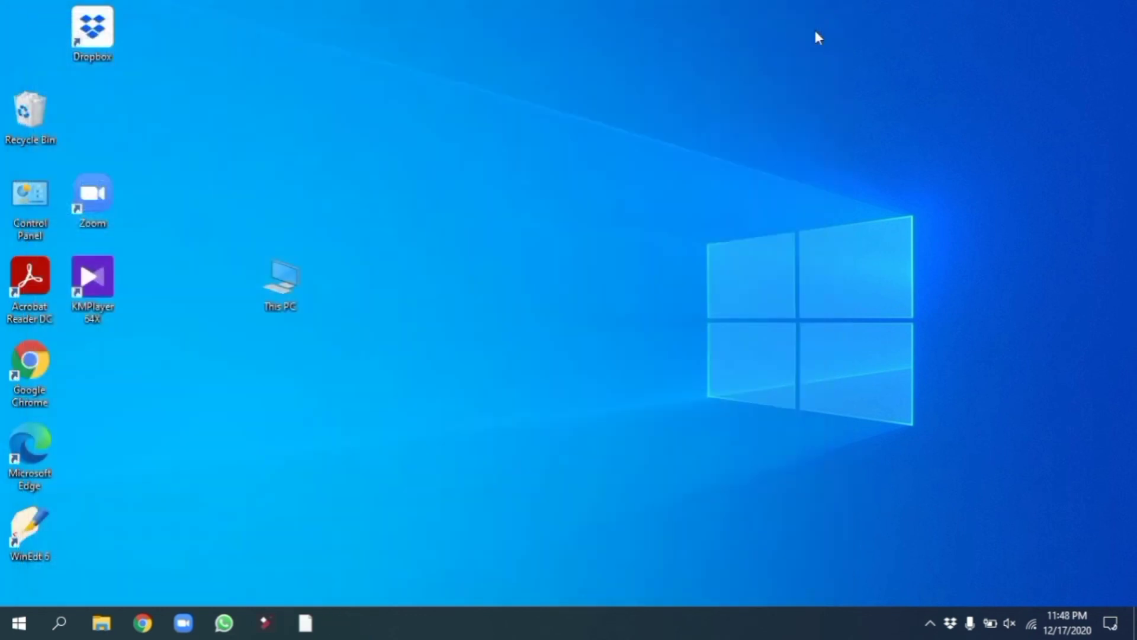
# Open This PC and refresh it to check the sizes of the C: and E: drives
pyautogui.doubleClick(291, 282)
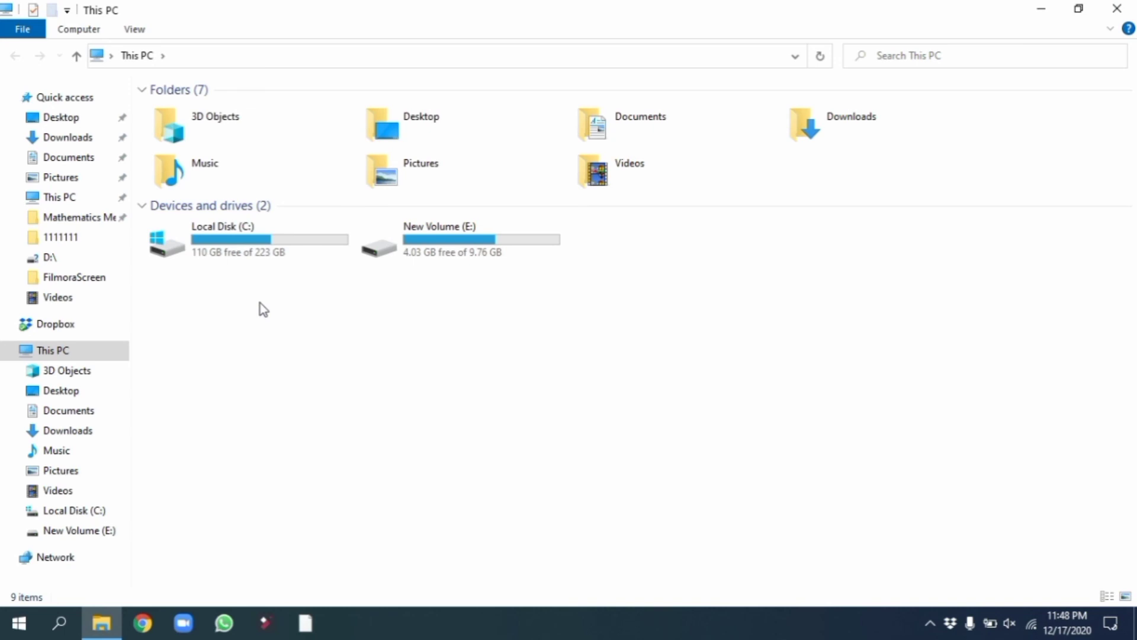
pyautogui.rightClick(212, 364)
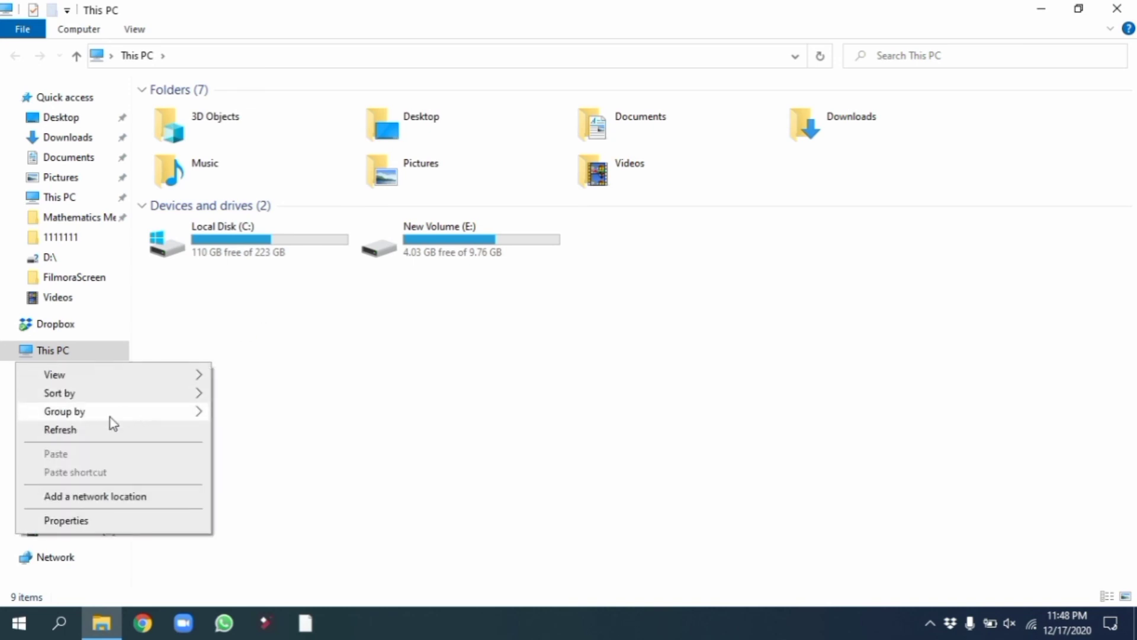
pyautogui.click(100, 433)
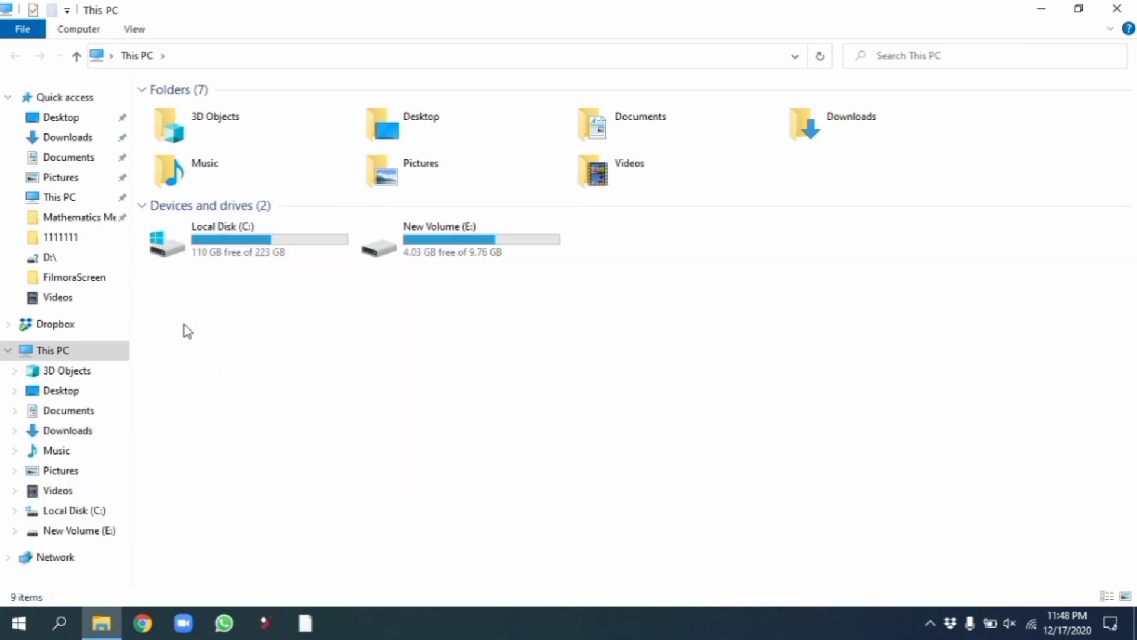